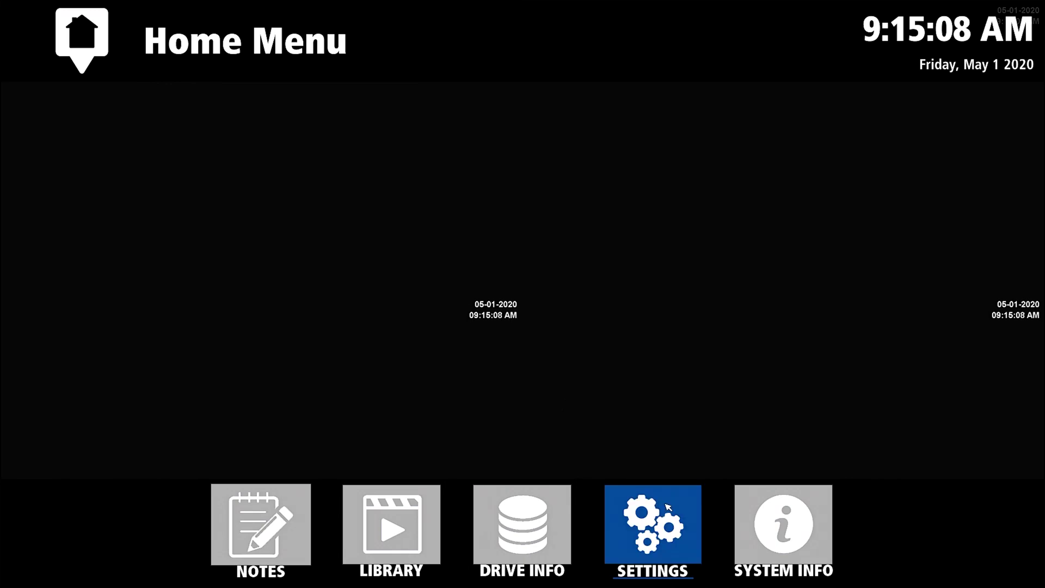
# Open the DVR's network settings.
pyautogui.click(669, 507)
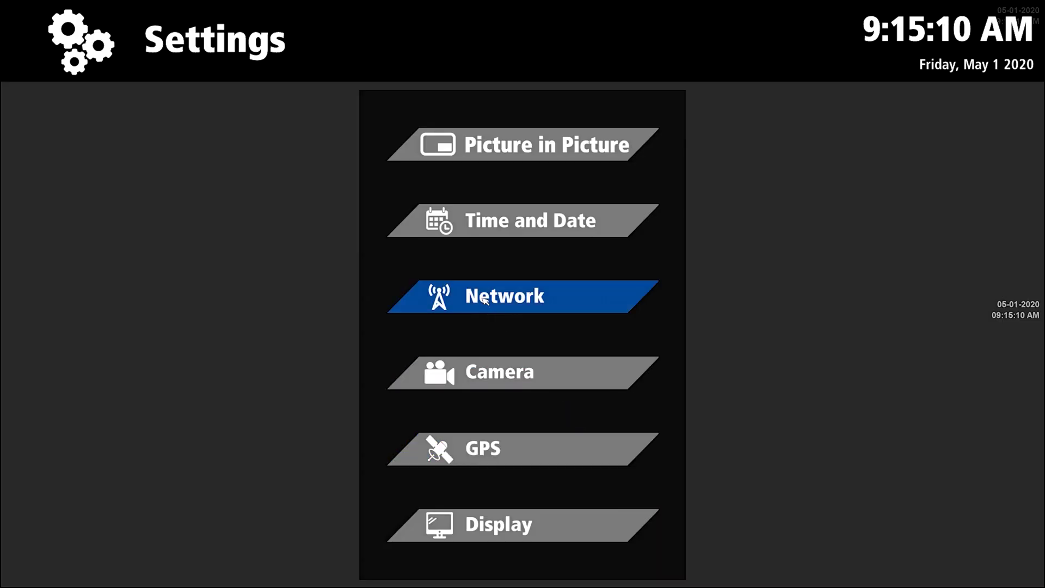
pyautogui.click(485, 299)
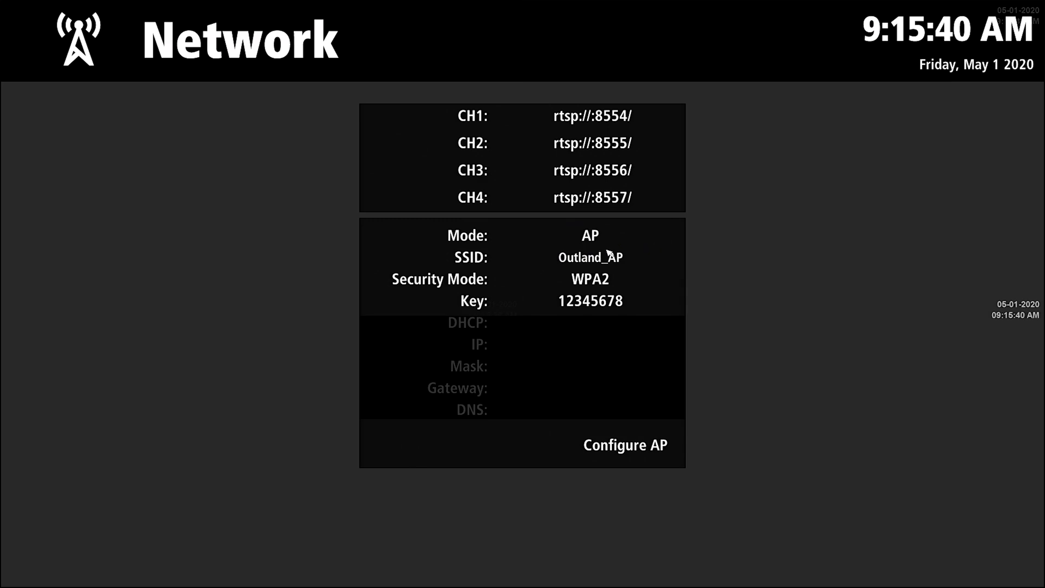
# Switch the Wi-Fi mode to Auto, scan for available networks, and close the scan list without choosing a network.
pyautogui.click(595, 245)
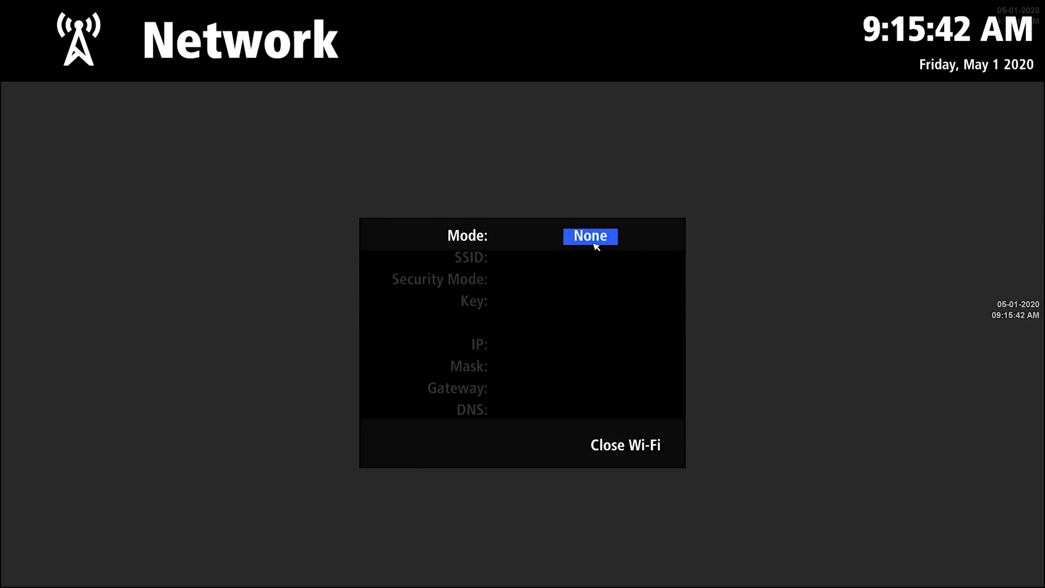
pyautogui.click(596, 246)
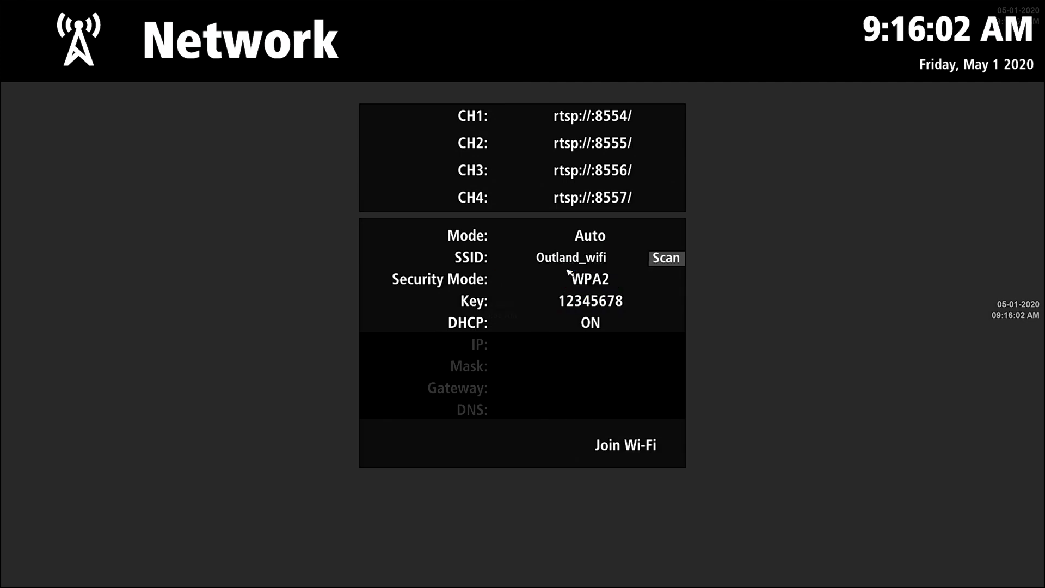
pyautogui.click(674, 266)
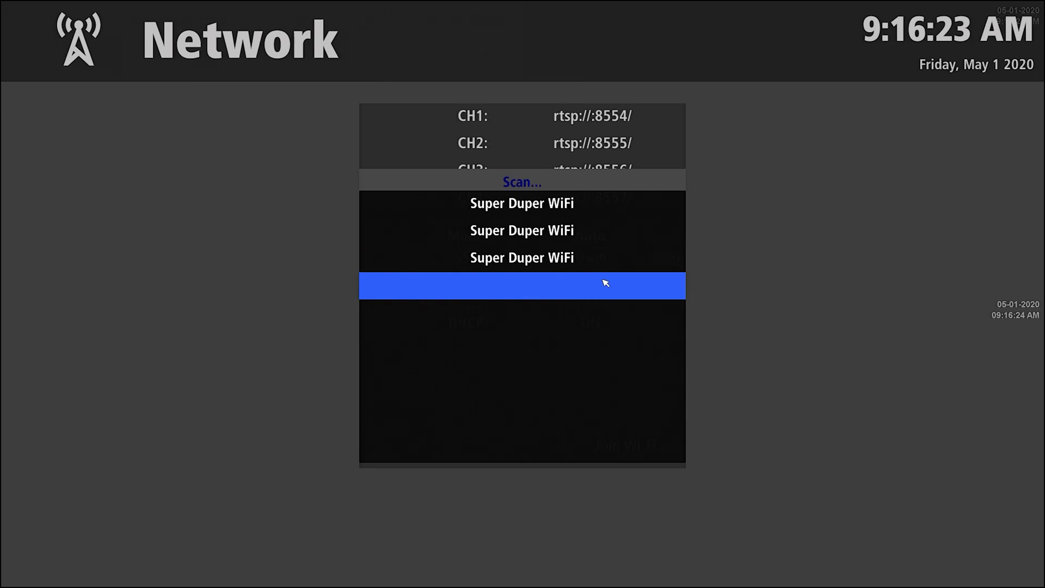
pyautogui.click(604, 282)
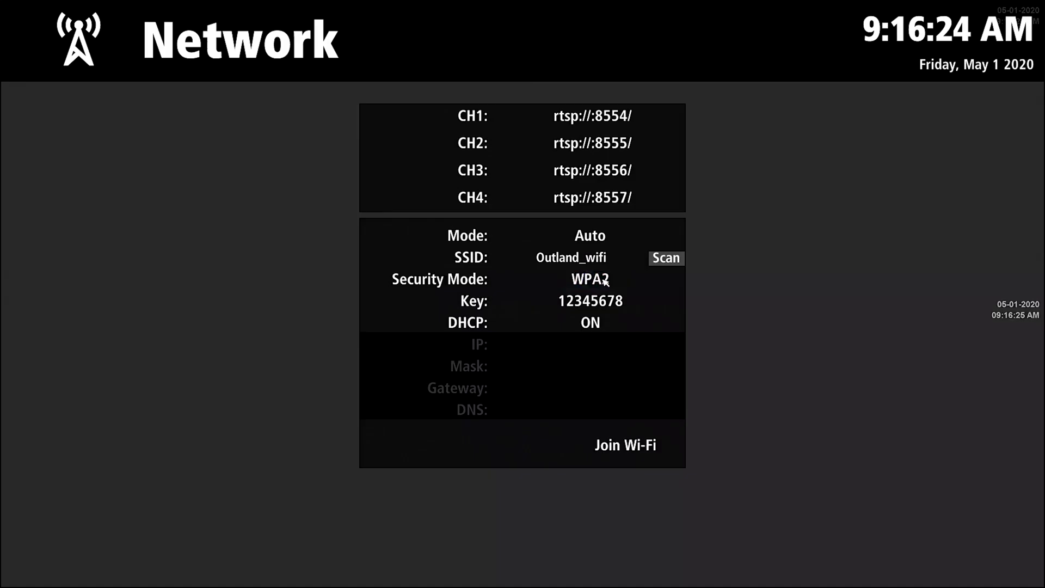
# Set the network mode to AP and apply the access point configuration with SSID Outland_AP and WPA2 security.
pyautogui.click(613, 246)
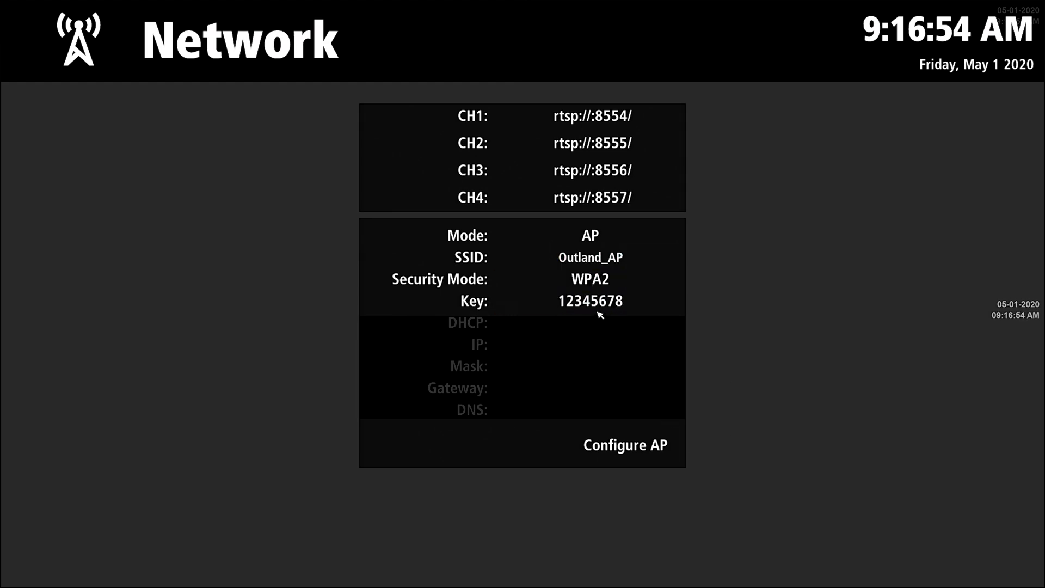
pyautogui.click(653, 452)
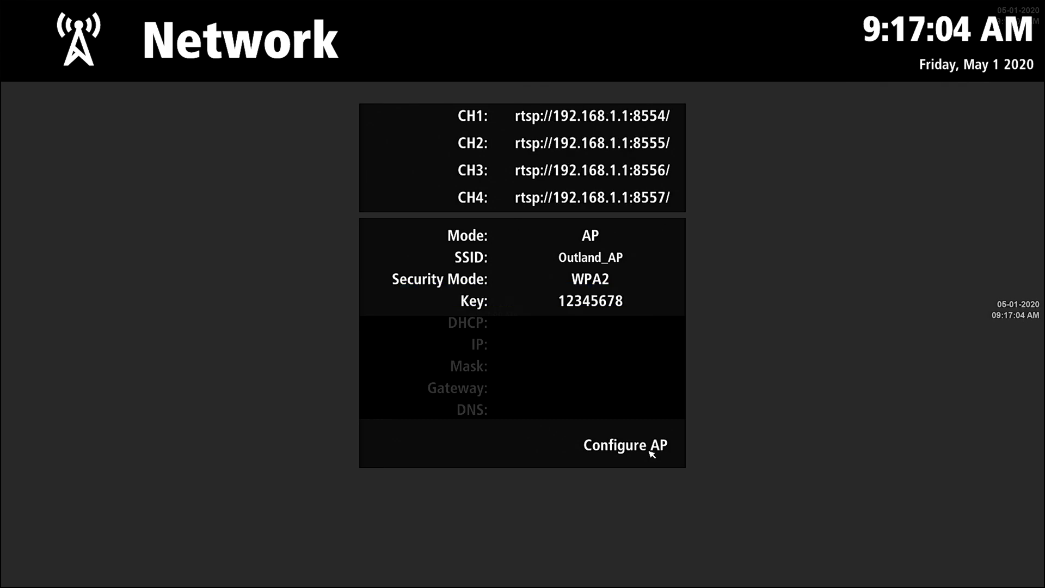
# Leave the network, settings and home menus to return to the four-channel live view.
pyautogui.rightClick(704, 382)
pyautogui.rightClick(704, 381)
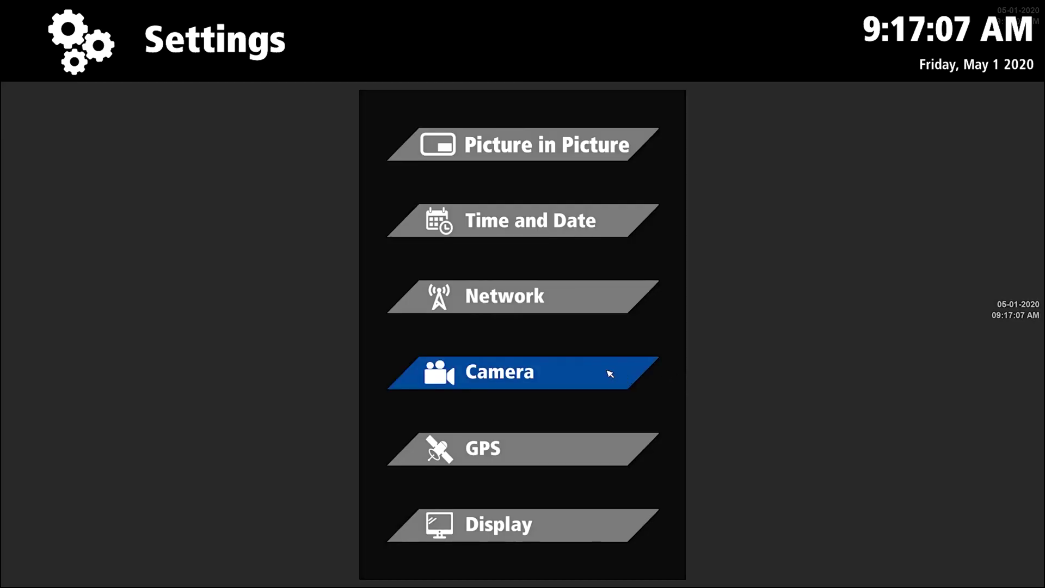
pyautogui.rightClick(650, 334)
pyautogui.rightClick(650, 334)
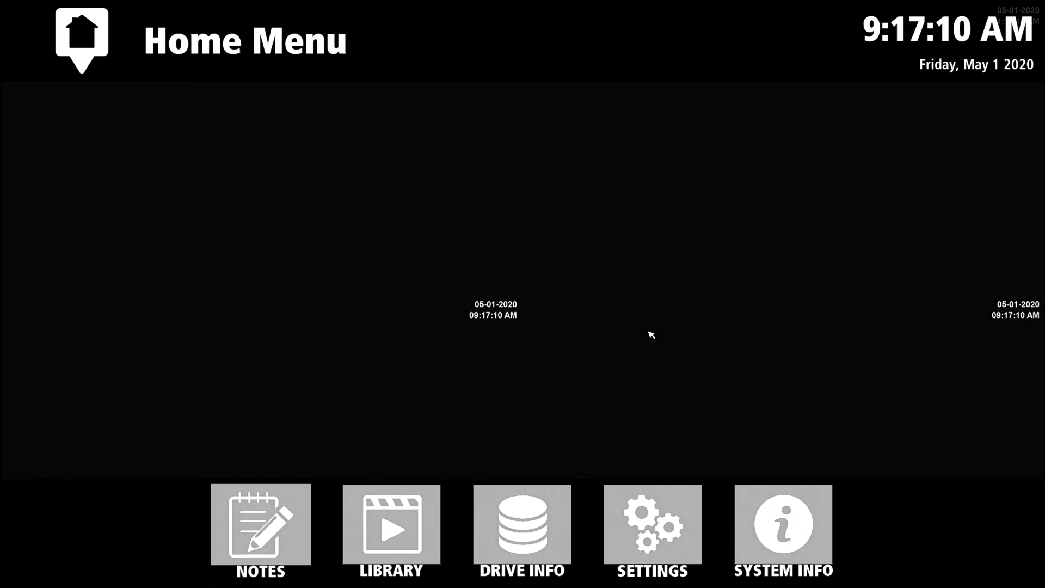
pyautogui.rightClick(650, 334)
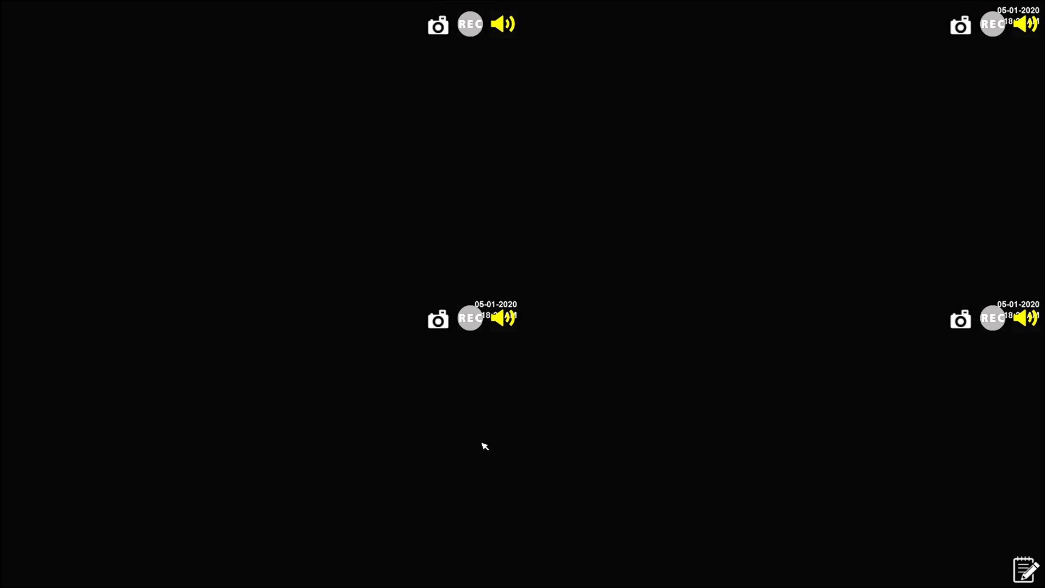
pyautogui.rightClick(488, 440)
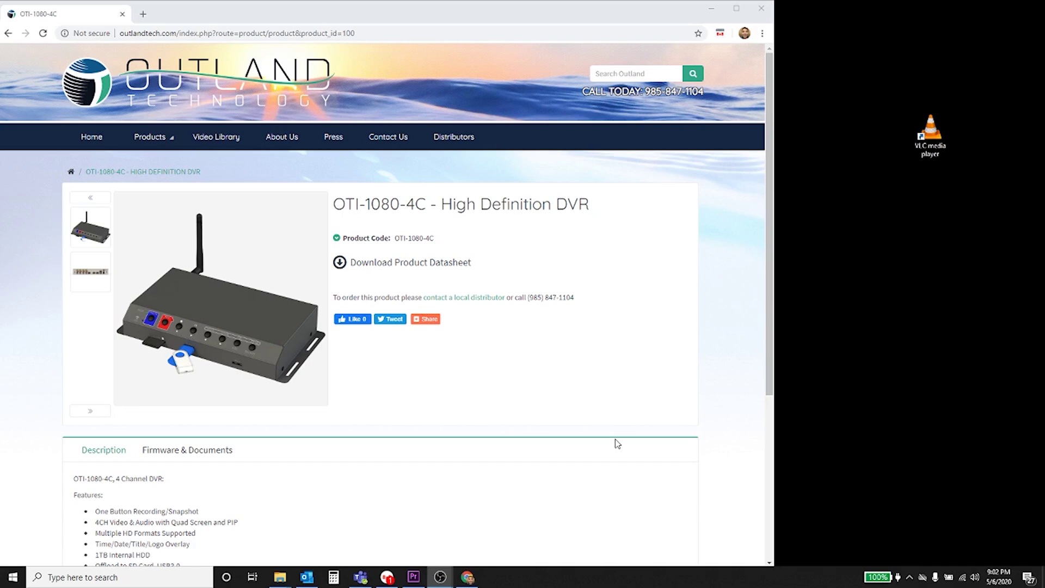
# Switch to the Windows computer and connect its Wi-Fi to the Outland_AP network.
pyautogui.click(965, 580)
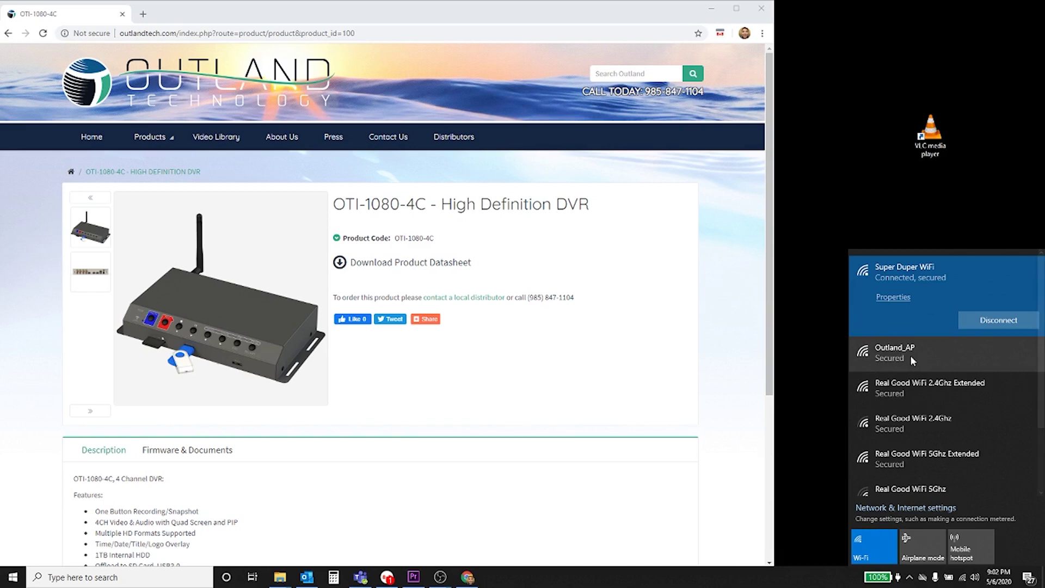
pyautogui.click(911, 357)
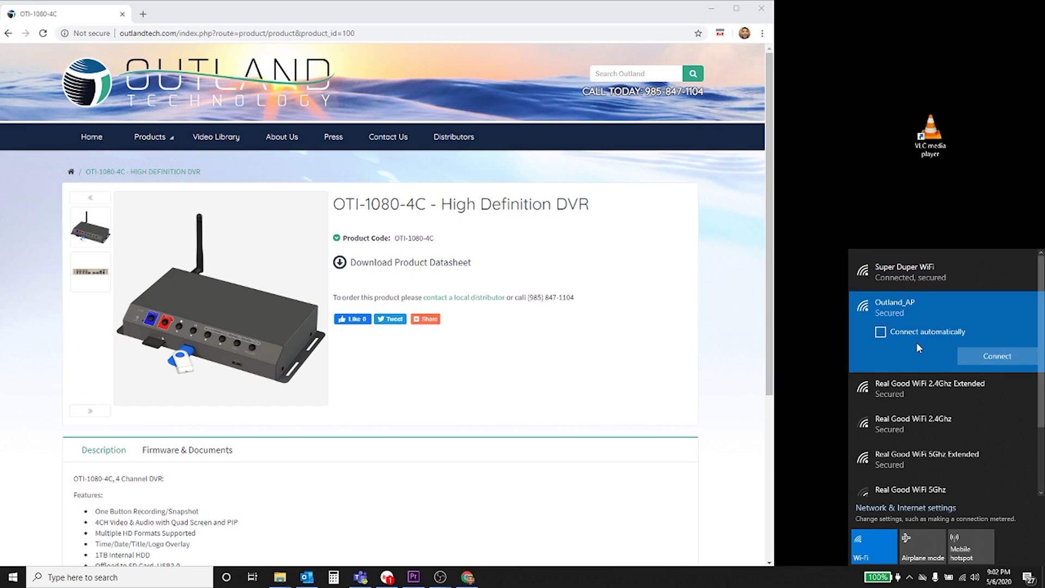
pyautogui.click(973, 354)
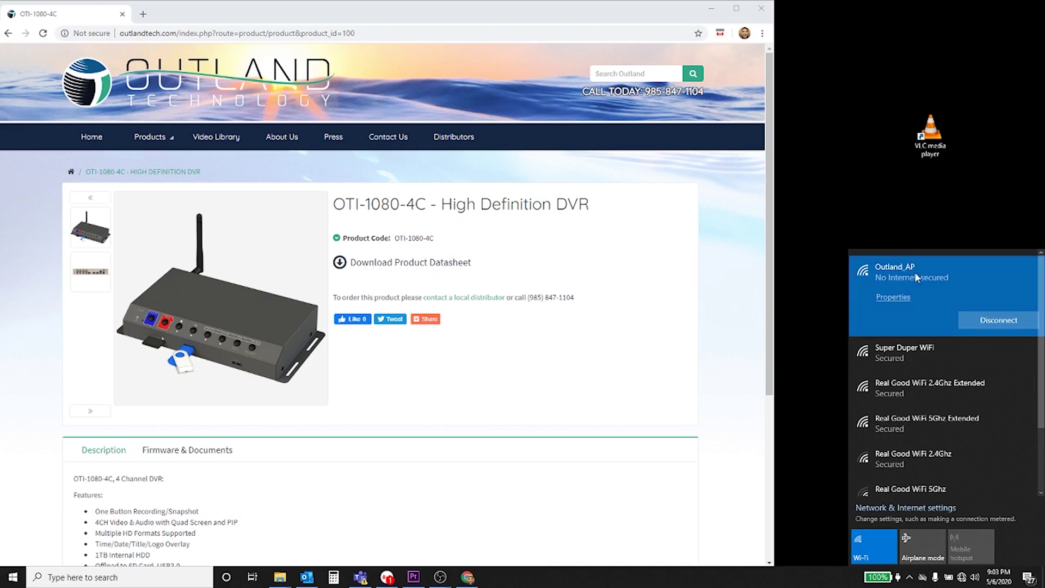
# Launch VLC media player and open the dialog for playing a network stream.
pyautogui.doubleClick(925, 158)
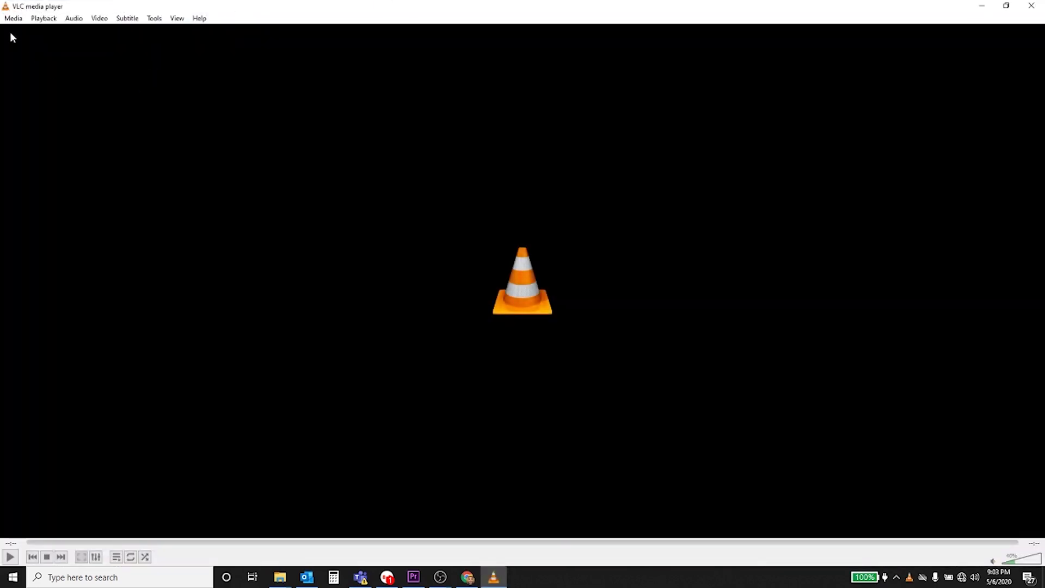
pyautogui.click(14, 19)
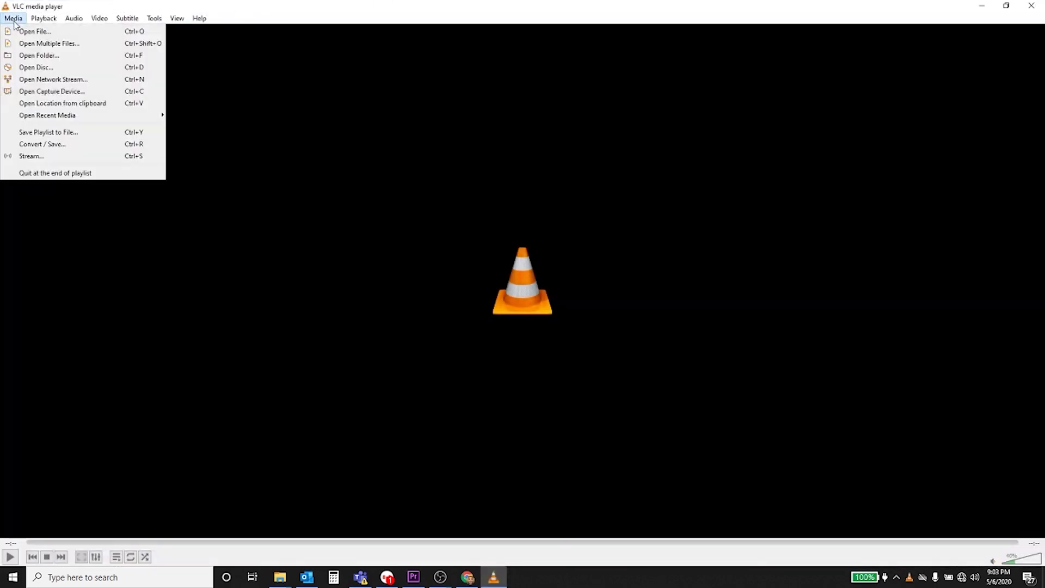
pyautogui.click(64, 80)
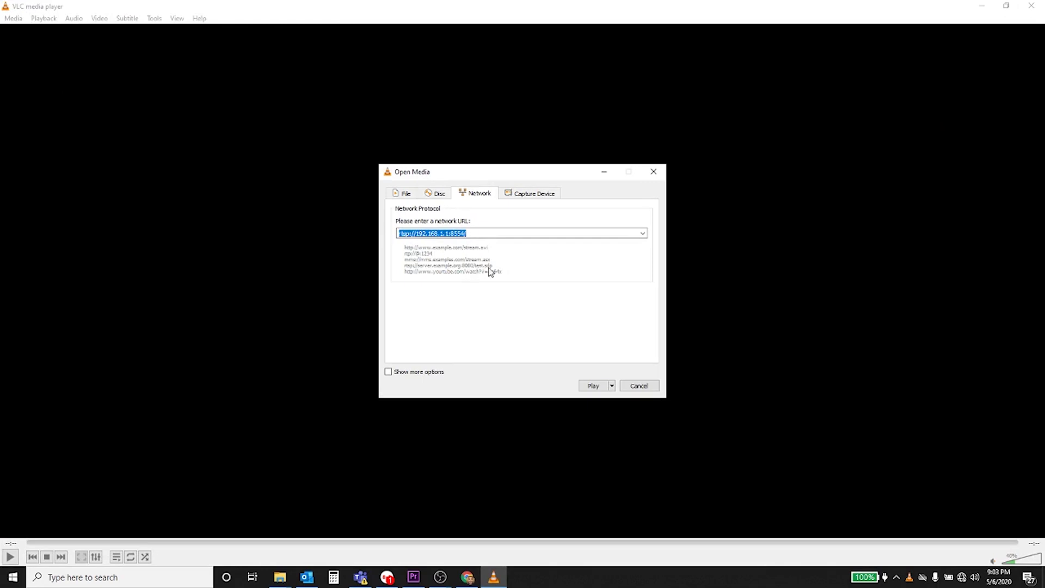
# Check the network URL rtsp://192.168.1.1:8554/ through to its port and start playing that stream.
pyautogui.hotkey('shift', 'Right')
pyautogui.hotkey('shift', 'Right')
pyautogui.hotkey('shift', 'Right')
pyautogui.hotkey('shift', 'Right')
pyautogui.hotkey('shift', 'Right')
pyautogui.hotkey('shift', 'Right')
pyautogui.hotkey('shift', 'Right')
pyautogui.hotkey('shift', 'Right')
pyautogui.hotkey('shift', 'Right')
pyautogui.hotkey('shift', 'Right')
pyautogui.hotkey('shift', 'Right')
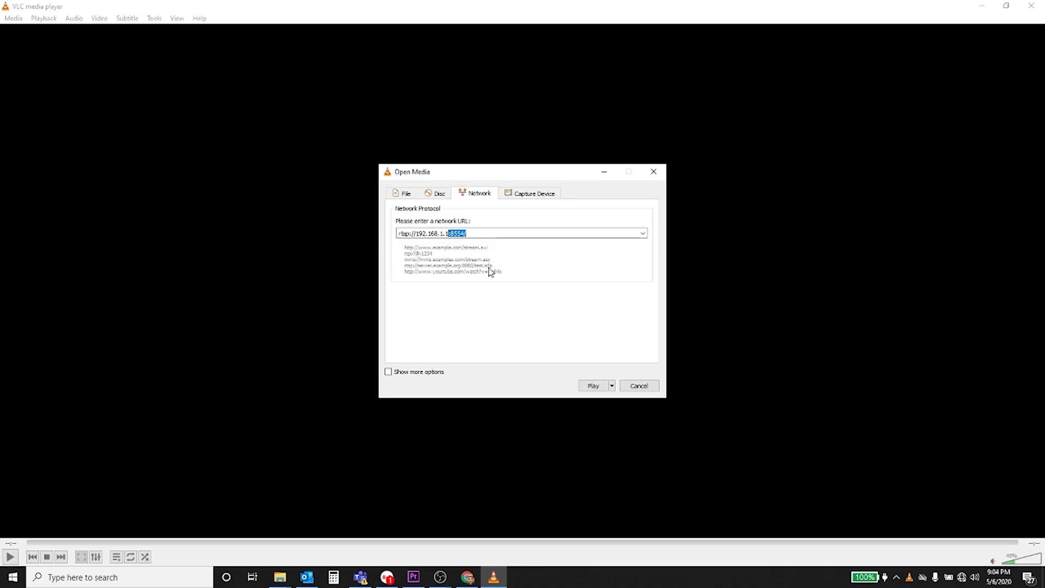
pyautogui.hotkey('shift', 'Right')
pyautogui.hotkey('shift', 'Right')
pyautogui.hotkey('shift', 'Right')
pyautogui.hotkey('shift', 'Right')
pyautogui.hotkey('shift', 'Right')
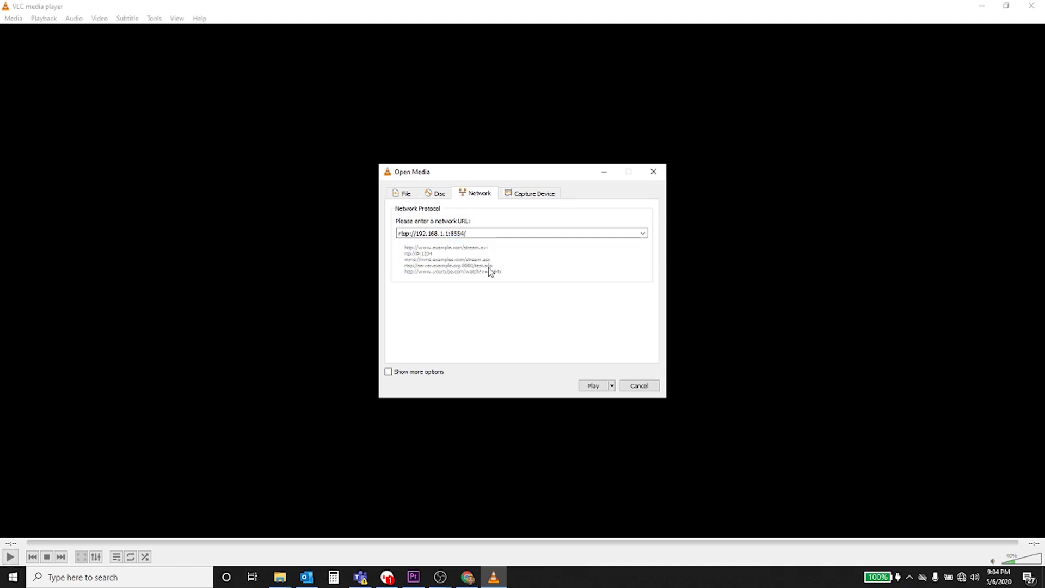
pyautogui.click(593, 386)
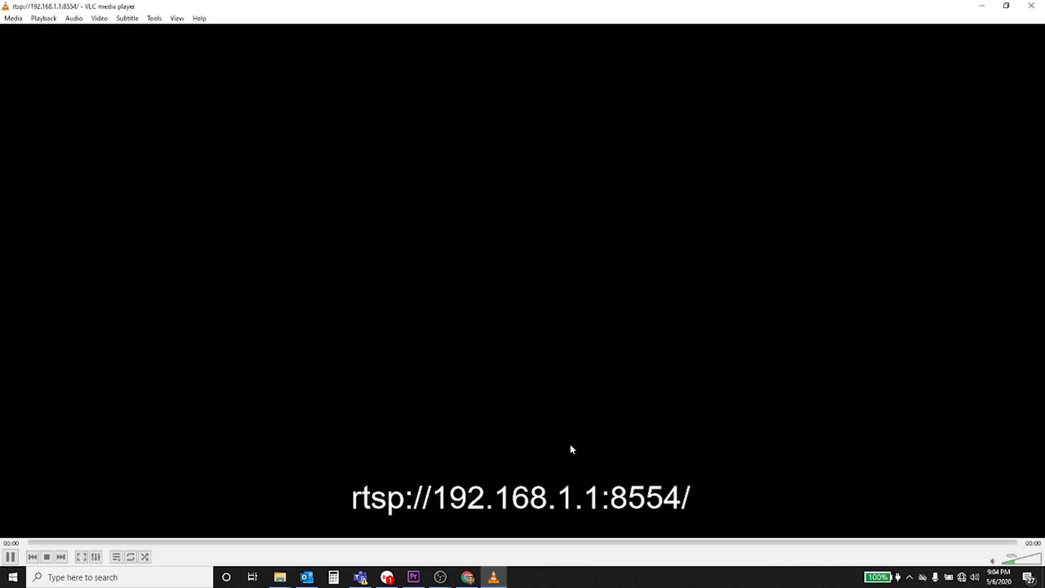